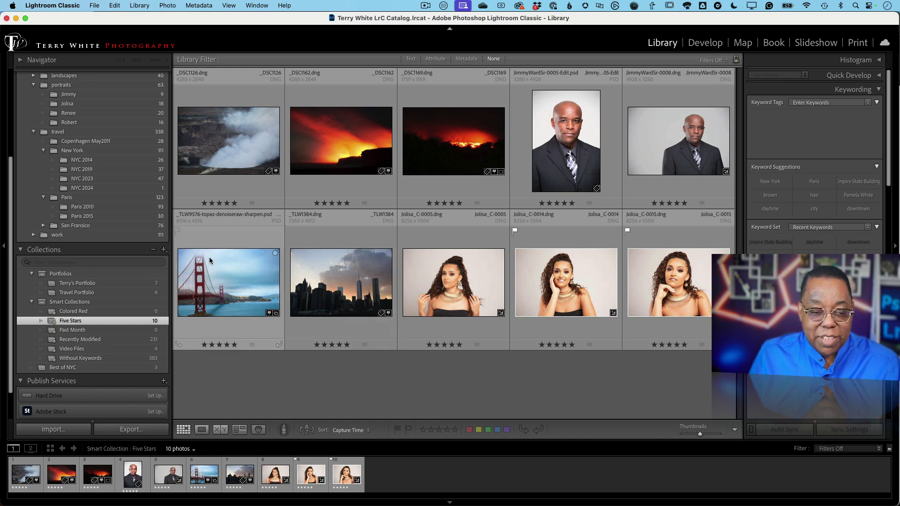
# Step: Rate the Renee-8 portrait in the Renee folder five stars
pyautogui.click(69, 113)
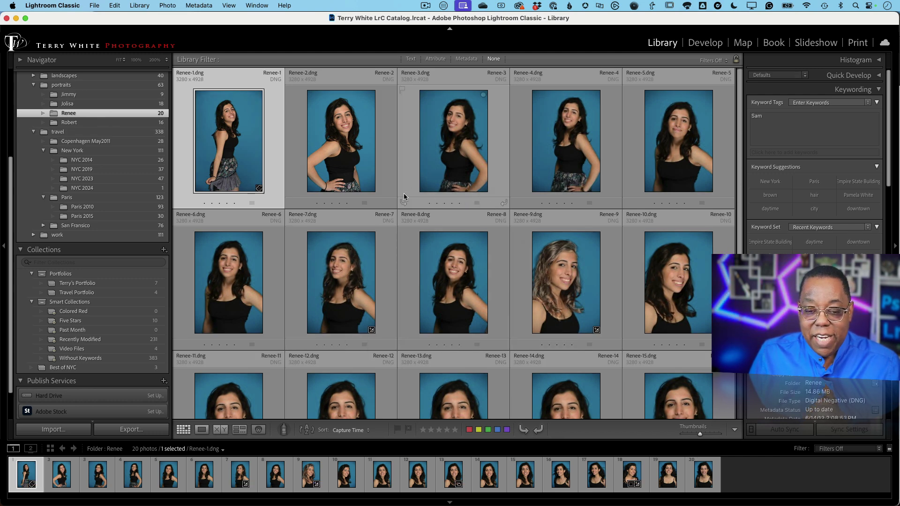
pyautogui.click(458, 310)
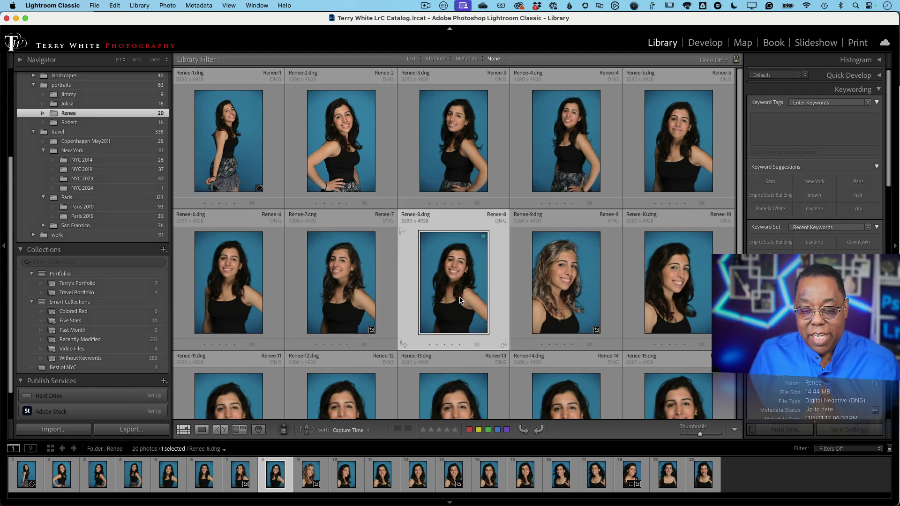
pyautogui.press('5')
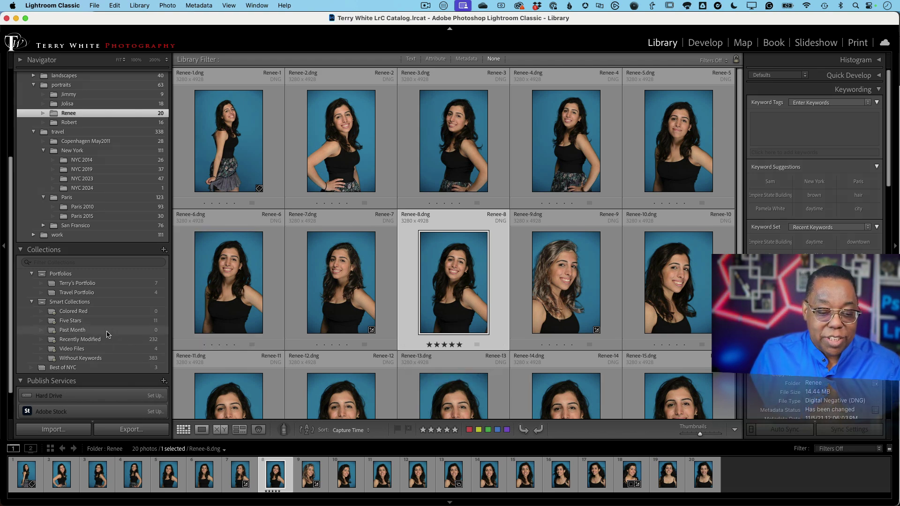
# Step: Show the Five Stars smart collection, now 11 photos, with filename details on the grid
pyautogui.click(110, 323)
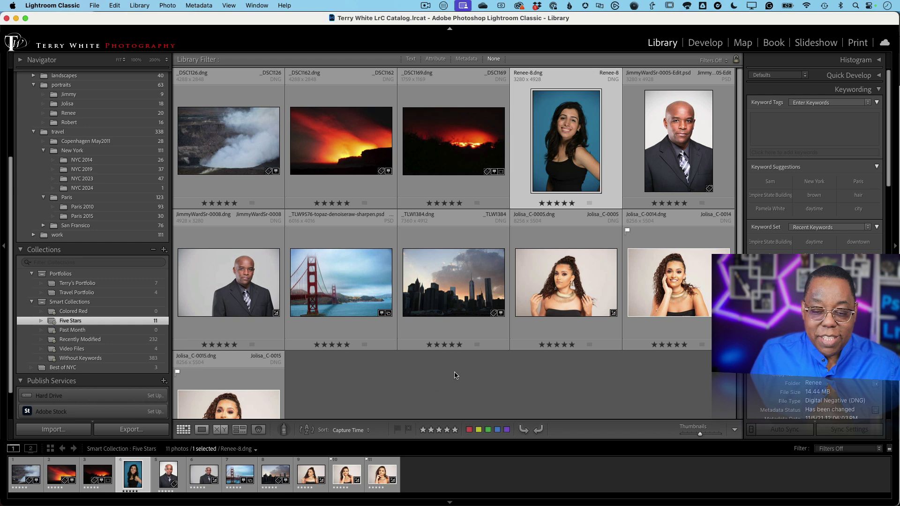
pyautogui.press('j')
pyautogui.scroll(-2, 452, 374)
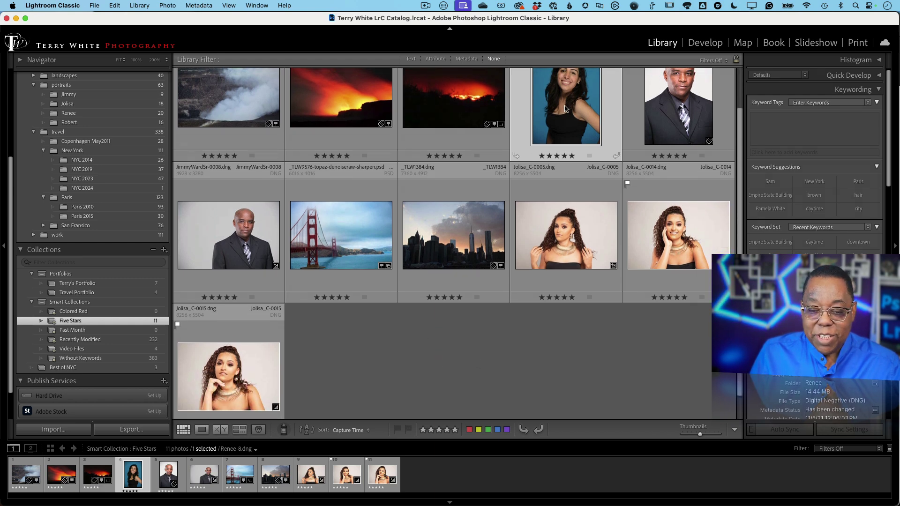
pyautogui.scroll(2, 521, 276)
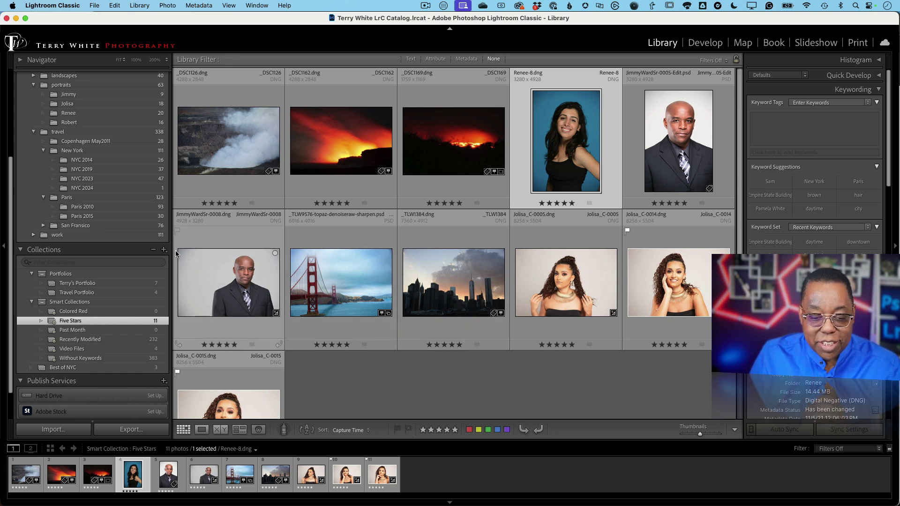
# Step: Create smart collection '5 stars of Jolisa and Jimmy' matching all: five stars, filename Jimmy, filename Jolisa
pyautogui.click(163, 249)
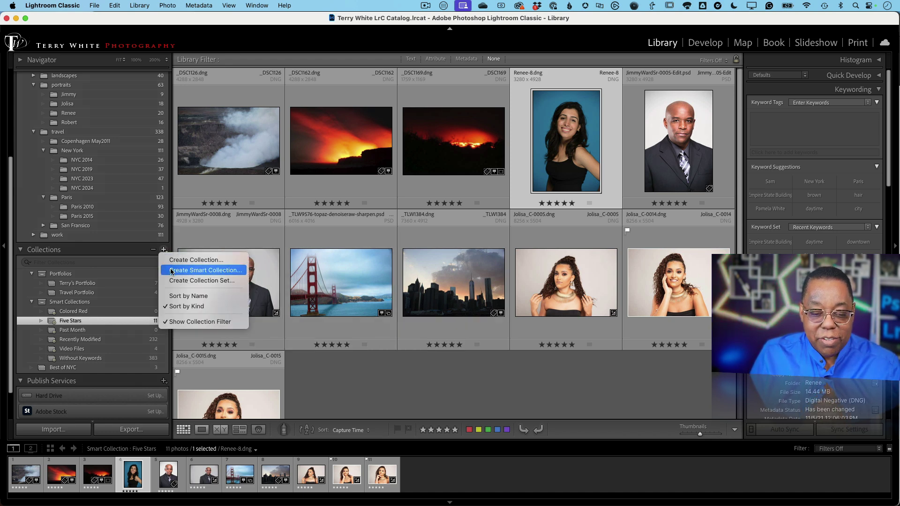
pyautogui.click(171, 271)
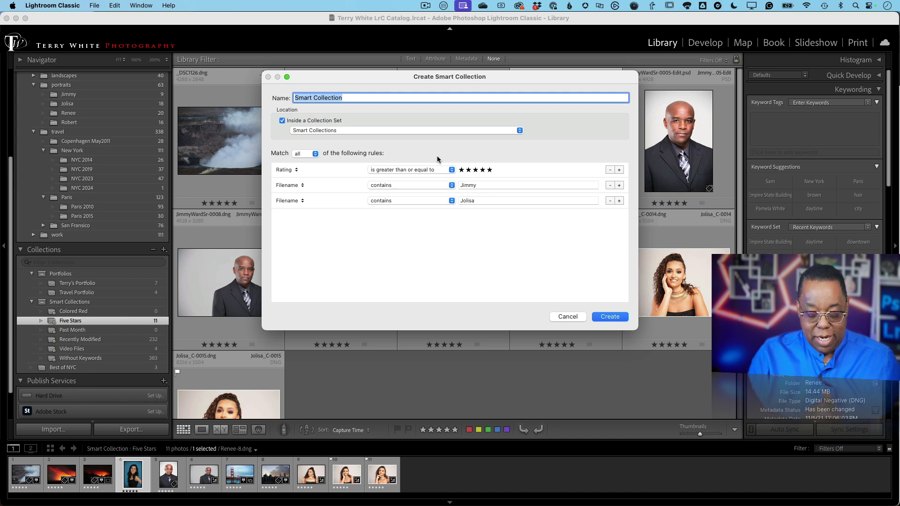
pyautogui.write('5 stars of Jolisa and')
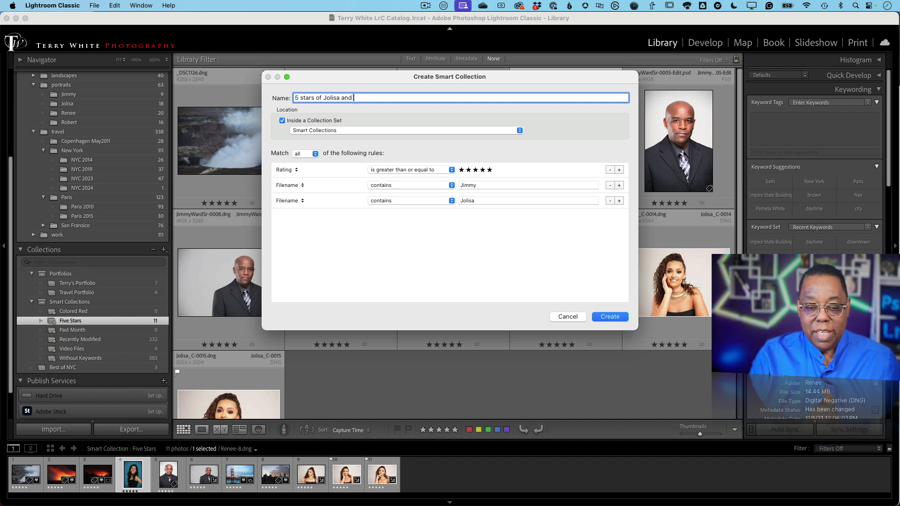
pyautogui.write('y')
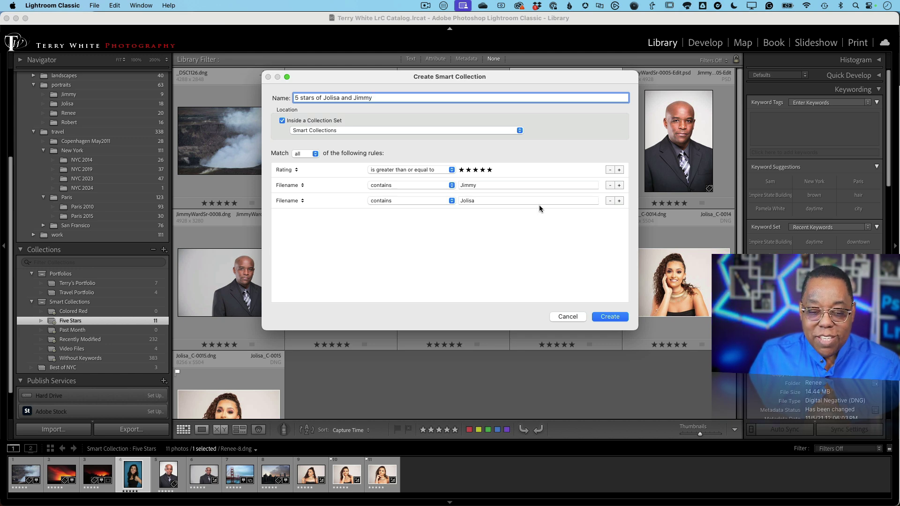
pyautogui.click(305, 155)
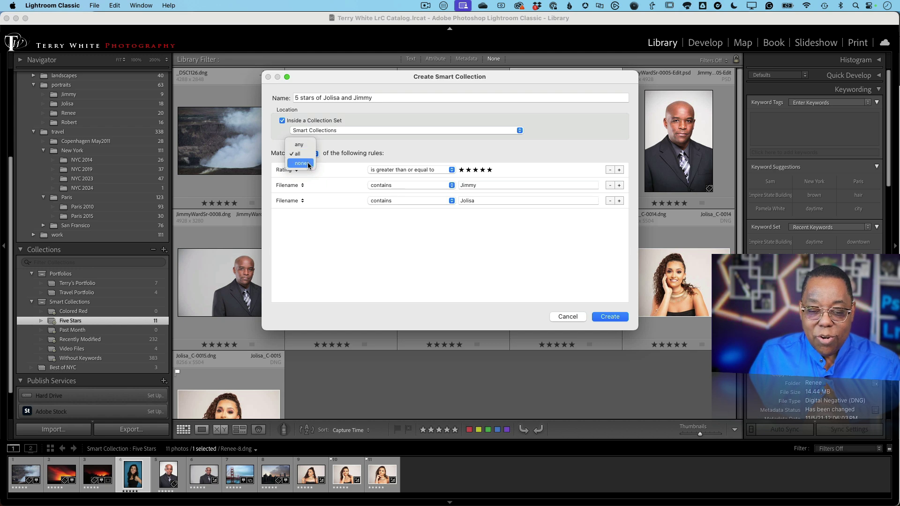
pyautogui.click(300, 153)
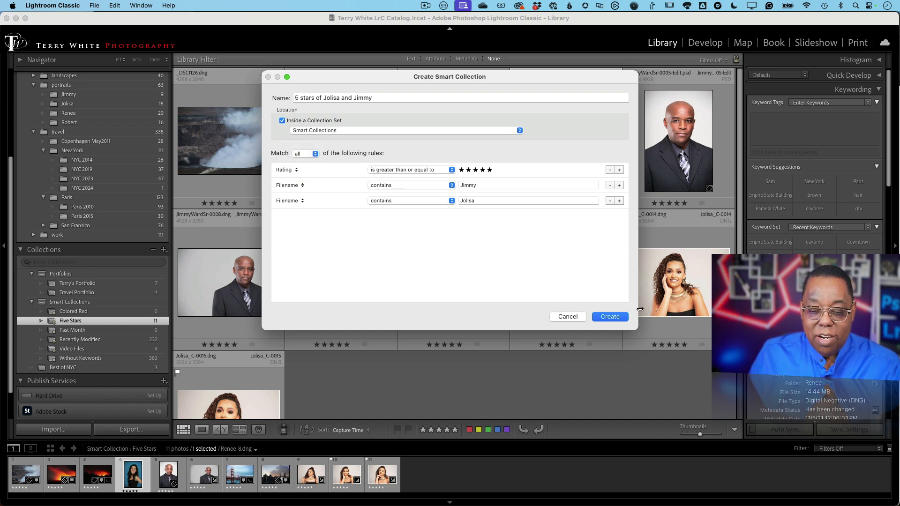
pyautogui.click(616, 317)
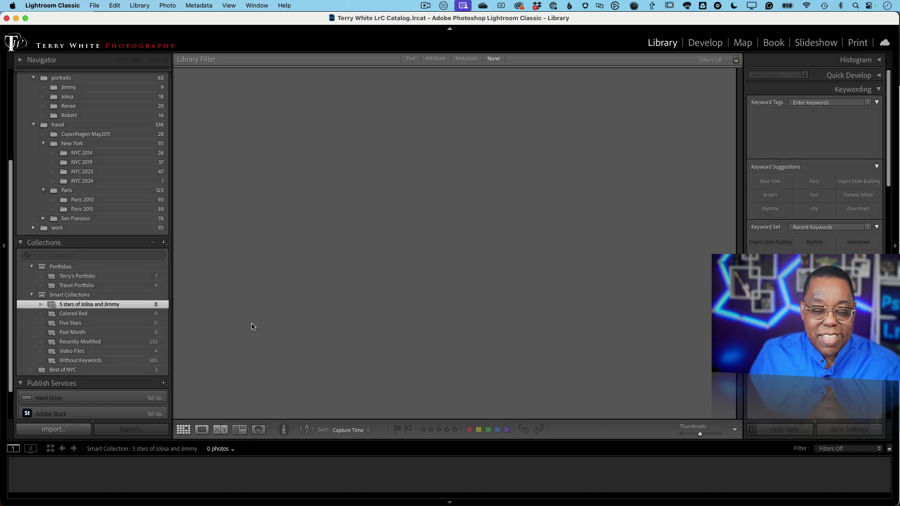
# Step: Change the collection's rules to match any and save, then browse the resulting 33 photos
pyautogui.rightClick(135, 307)
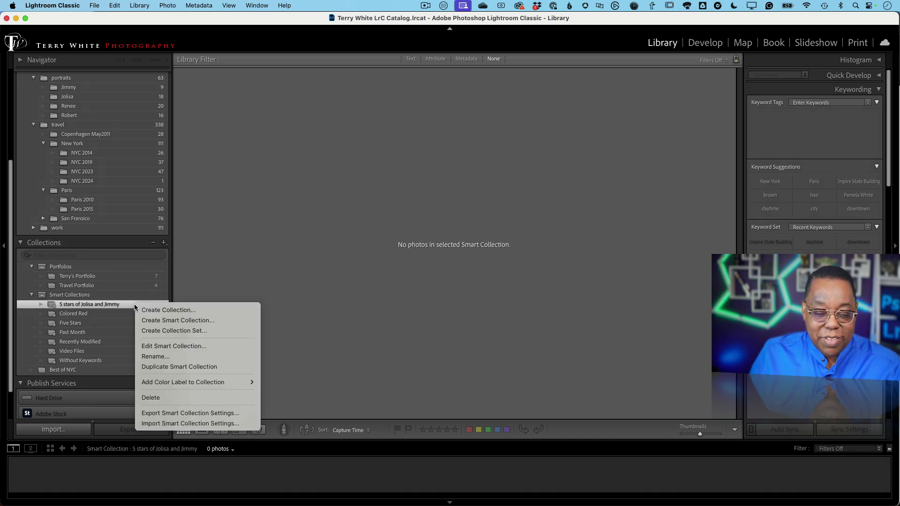
pyautogui.click(164, 347)
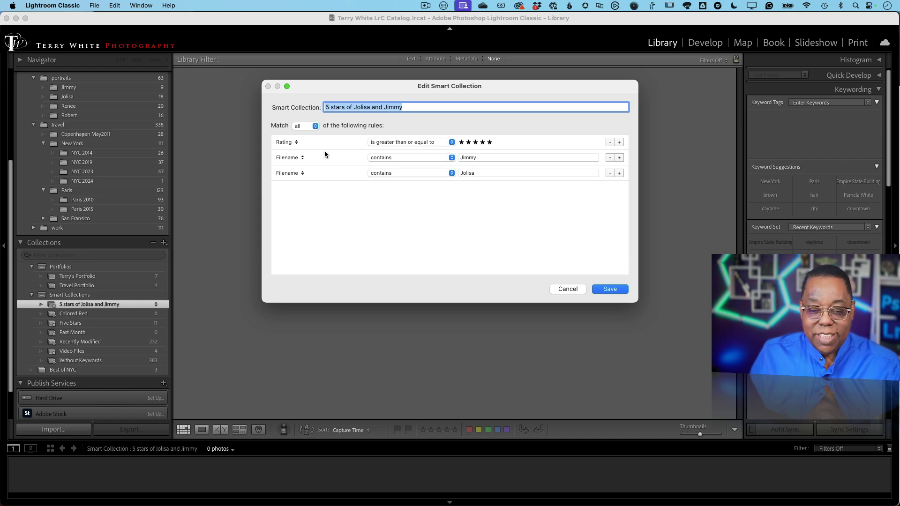
pyautogui.click(301, 126)
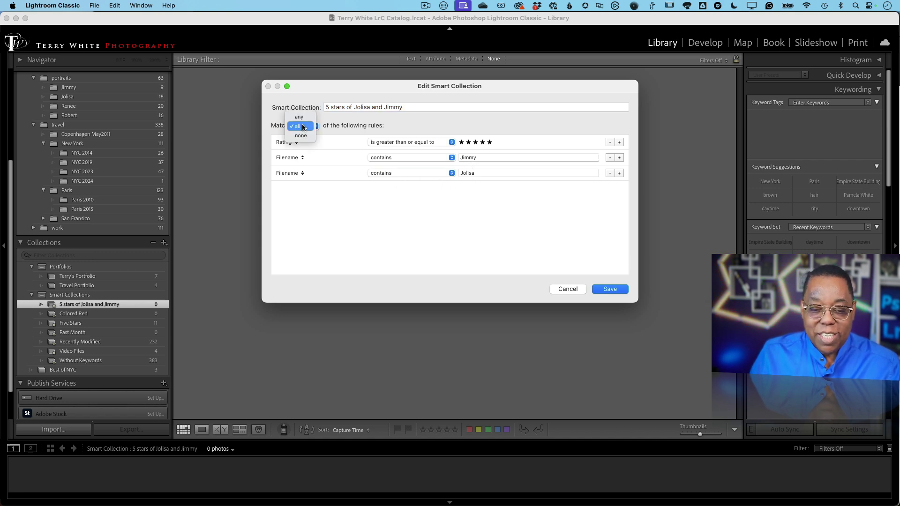
pyautogui.click(299, 117)
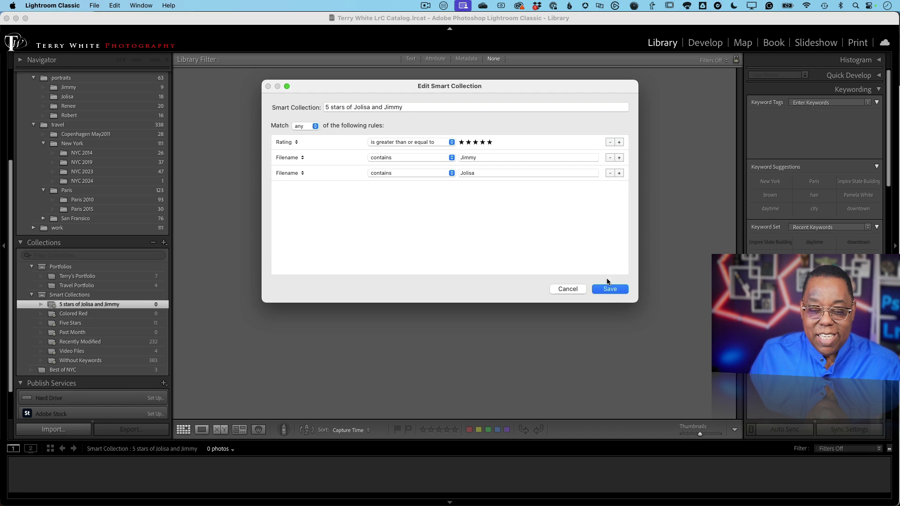
pyautogui.click(614, 289)
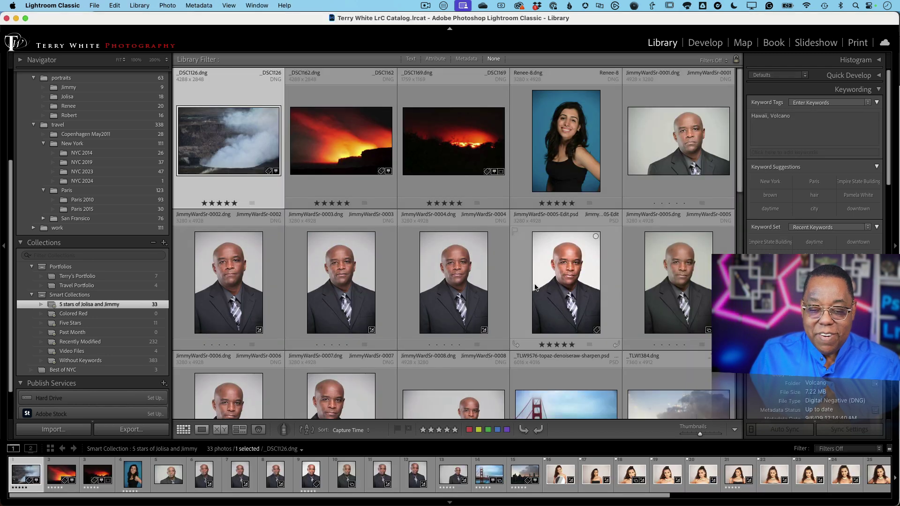
pyautogui.scroll(-3, 535, 287)
pyautogui.scroll(-3, 534, 287)
pyautogui.scroll(-3, 535, 286)
pyautogui.scroll(-2, 534, 287)
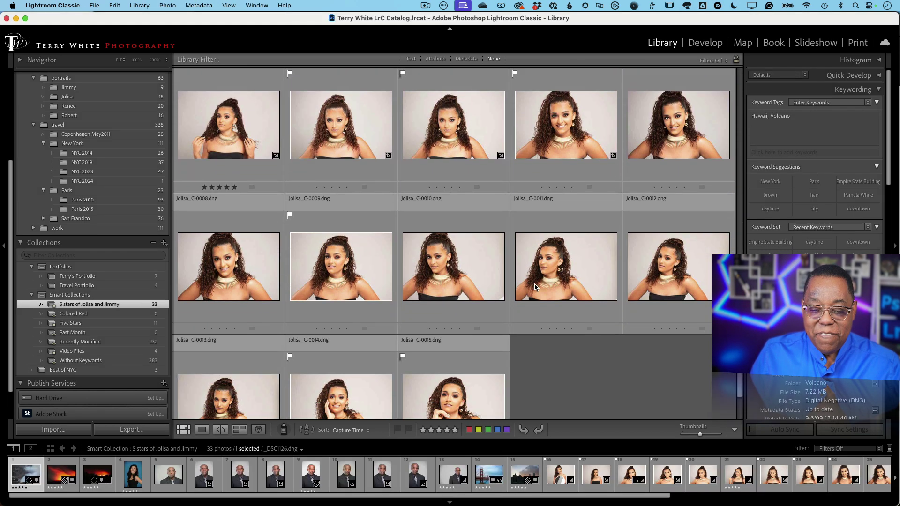
pyautogui.scroll(-1, 534, 283)
pyautogui.scroll(3, 534, 283)
pyautogui.scroll(3, 535, 283)
pyautogui.scroll(3, 534, 283)
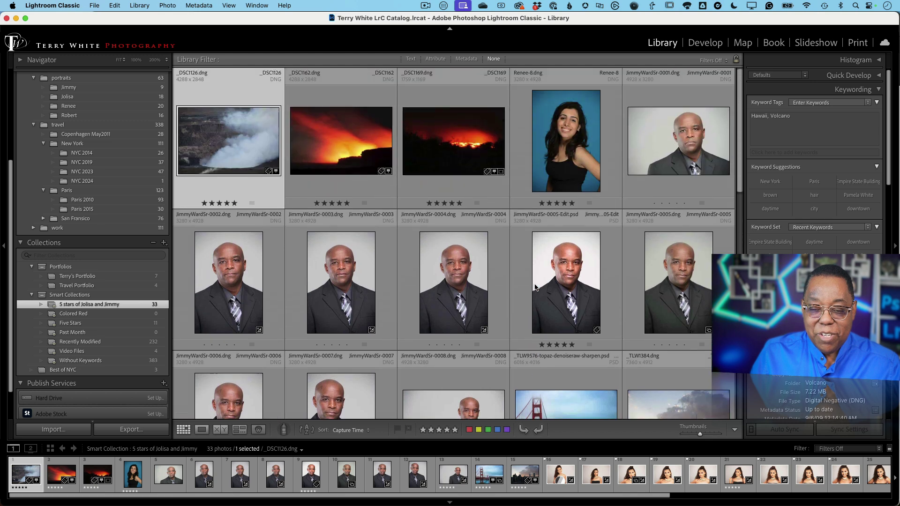
# Step: Reopen the collection's rules and set matching back to all
pyautogui.rightClick(107, 308)
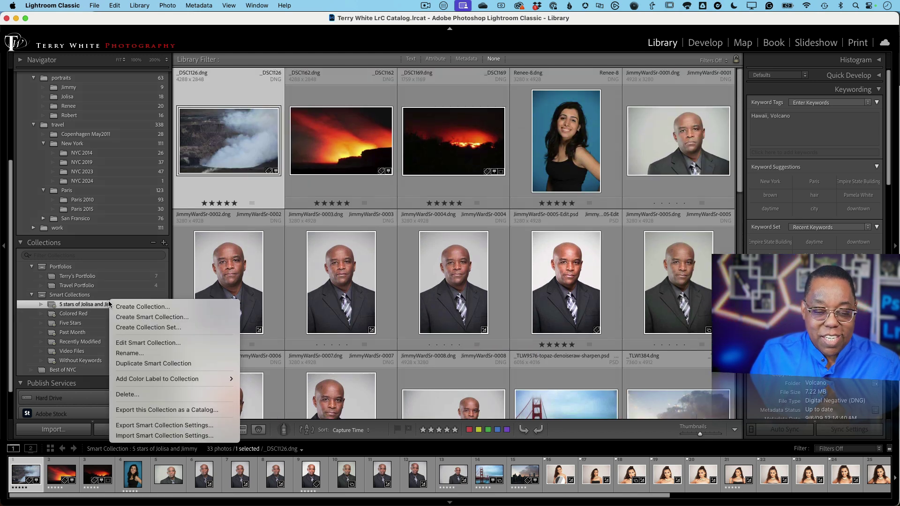
pyautogui.click(136, 343)
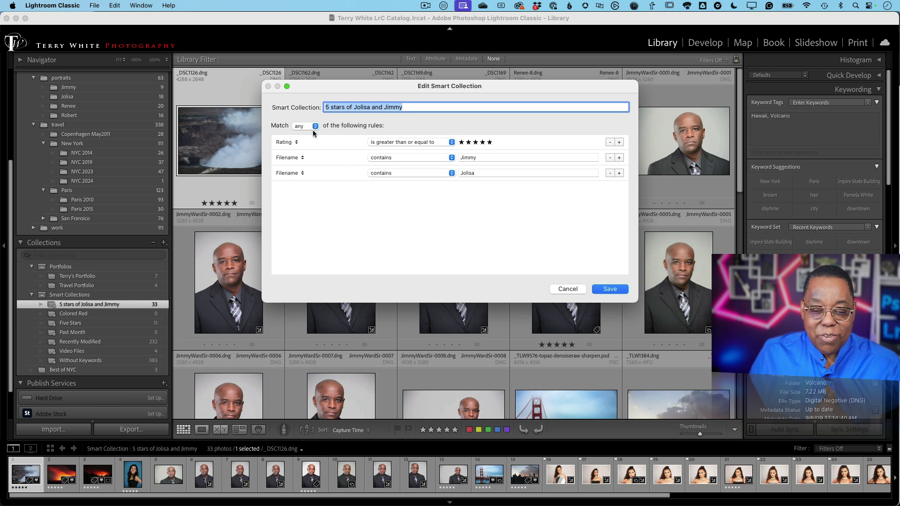
pyautogui.click(313, 127)
pyautogui.click(303, 140)
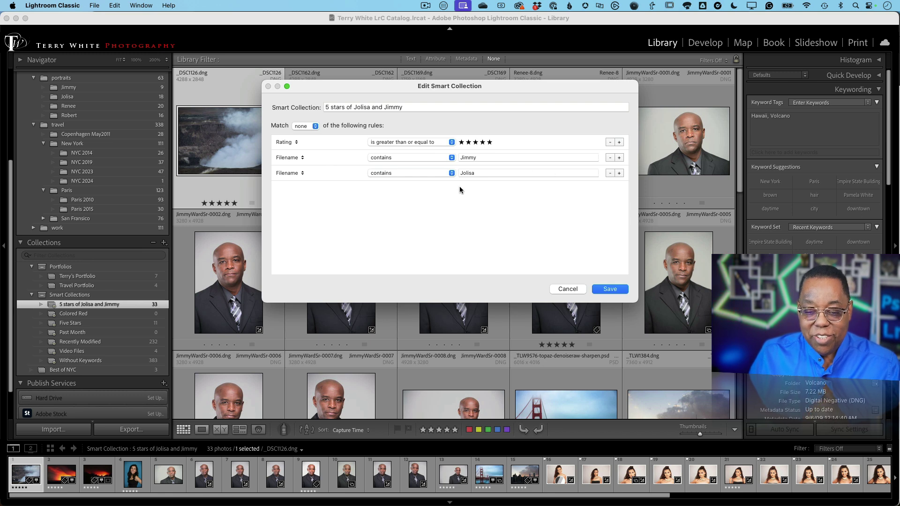
pyautogui.click(302, 130)
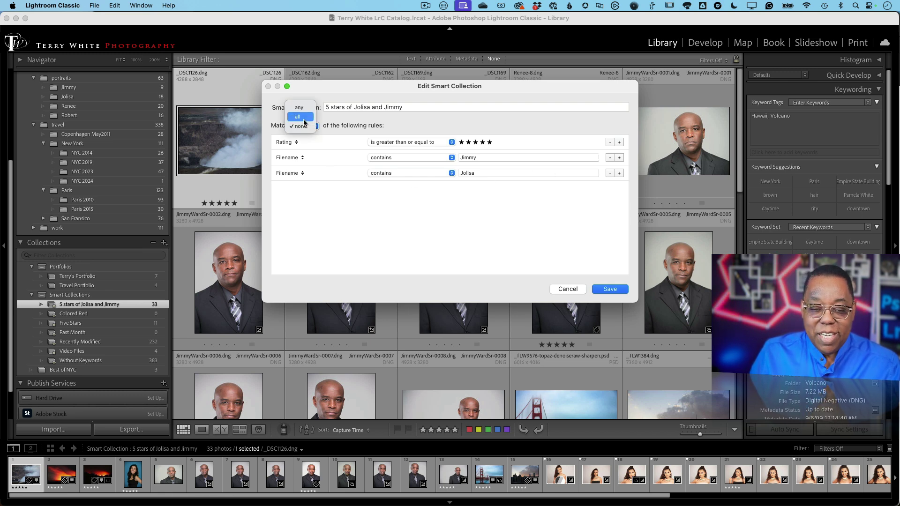
pyautogui.click(306, 118)
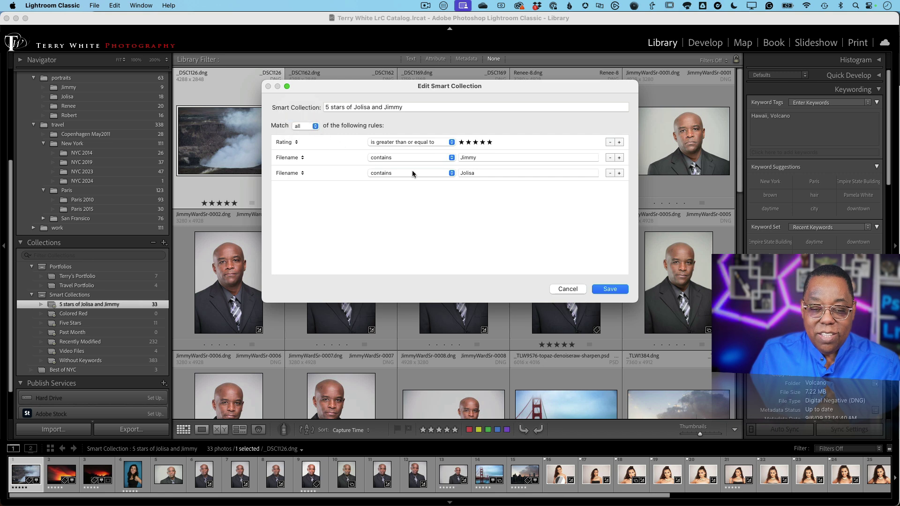
# Step: Remove both filename rules, leaving only the five-star rating rule, and check Option's nested-rule button
pyautogui.click(609, 158)
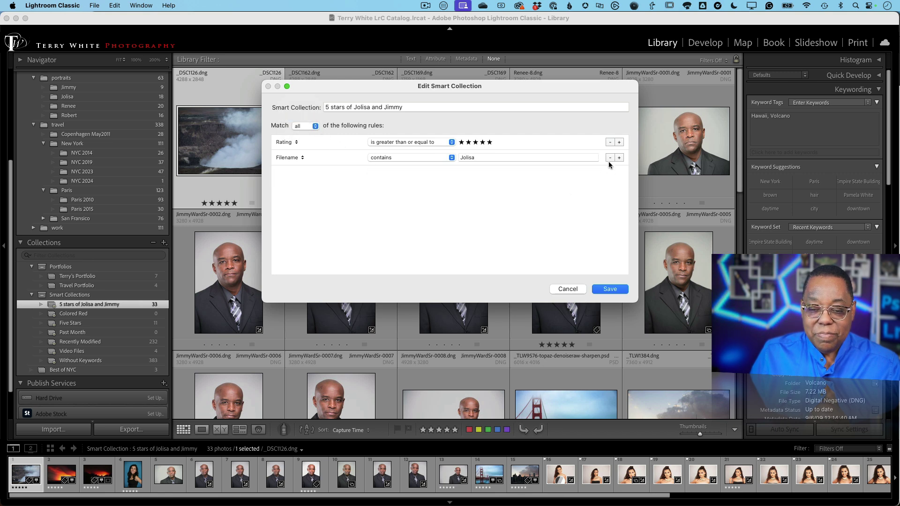
pyautogui.click(609, 158)
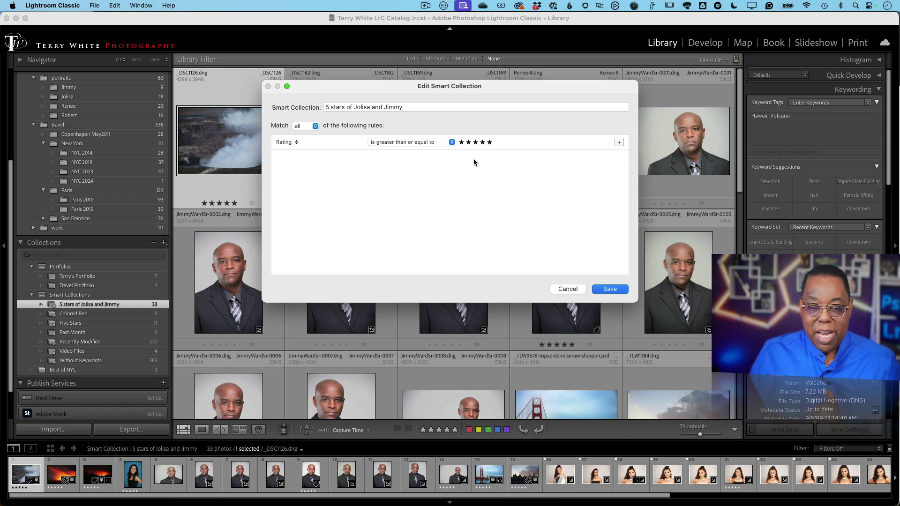
pyautogui.press('alt')
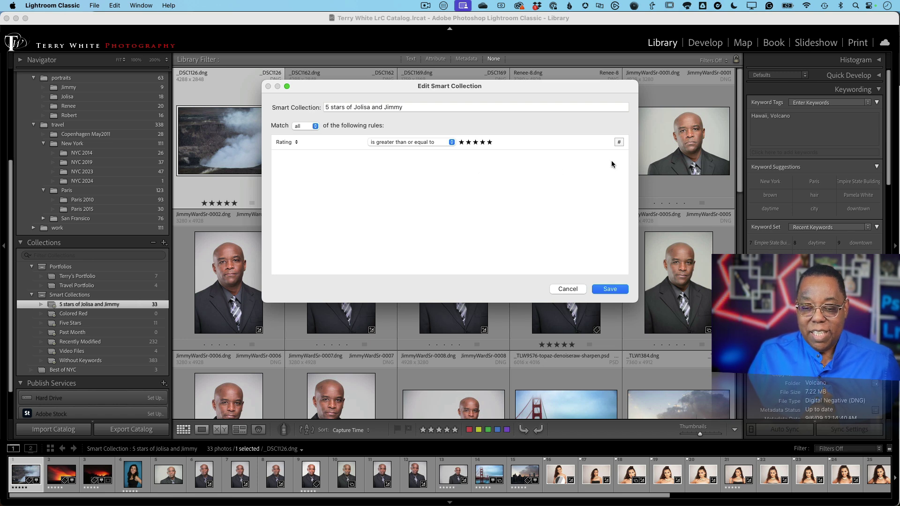
pyautogui.press('alt')
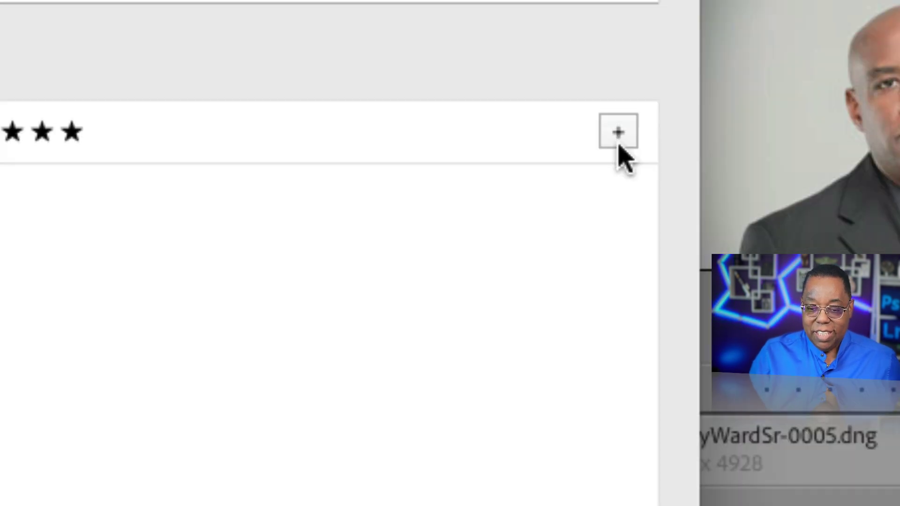
# Step: Add a nested 'Any of the following are true' group under the five-star rating rule
pyautogui.press('alt')
pyautogui.press('alt')
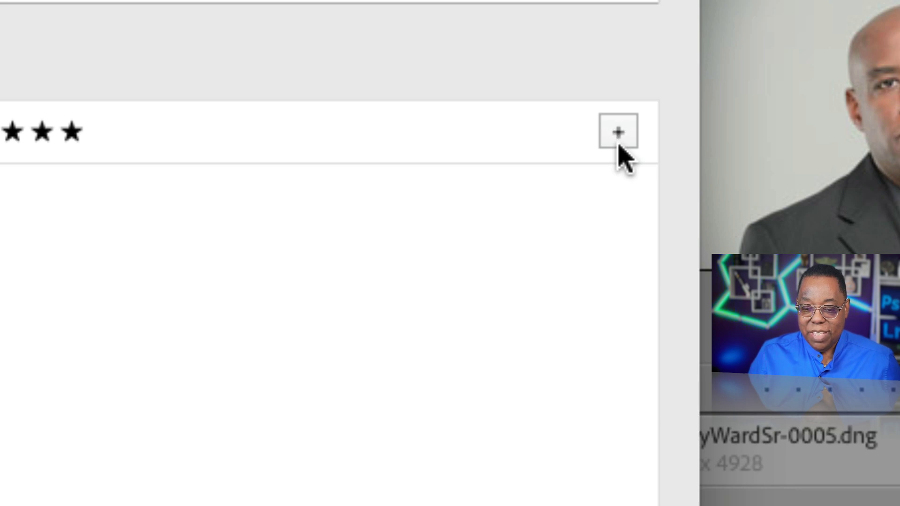
pyautogui.press('alt')
pyautogui.press('alt')
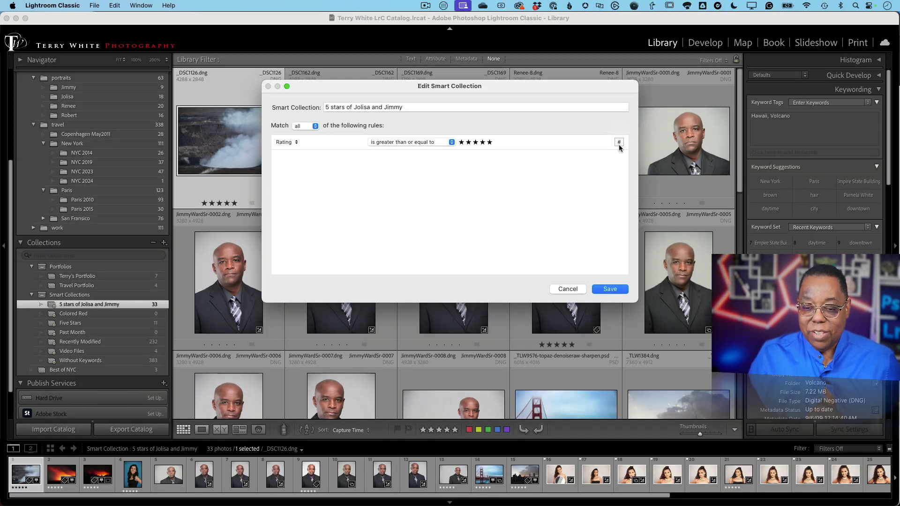
pyautogui.keyDown('alt'); pyautogui.click(618, 142); pyautogui.keyUp('alt')
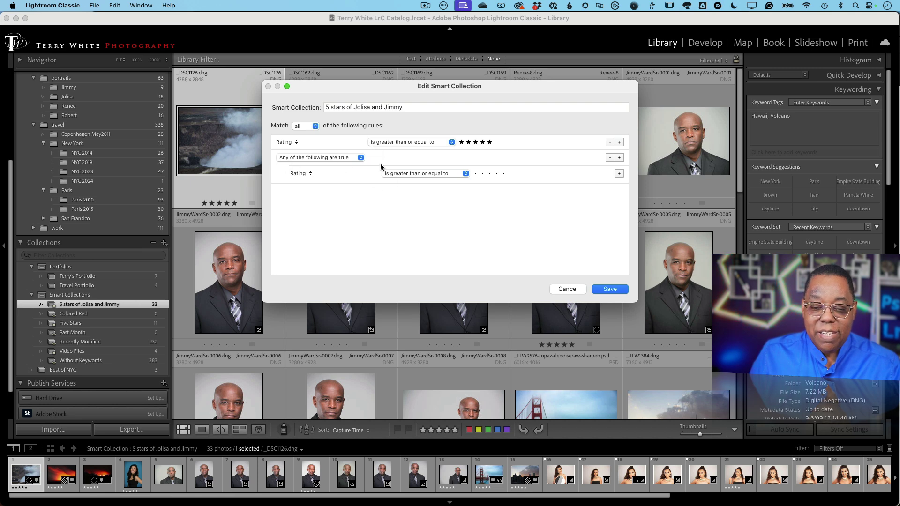
# Step: Fill the nested group with 'Filename contains Jimmy' and 'Filename contains Jolisa' rules and save
pyautogui.click(301, 174)
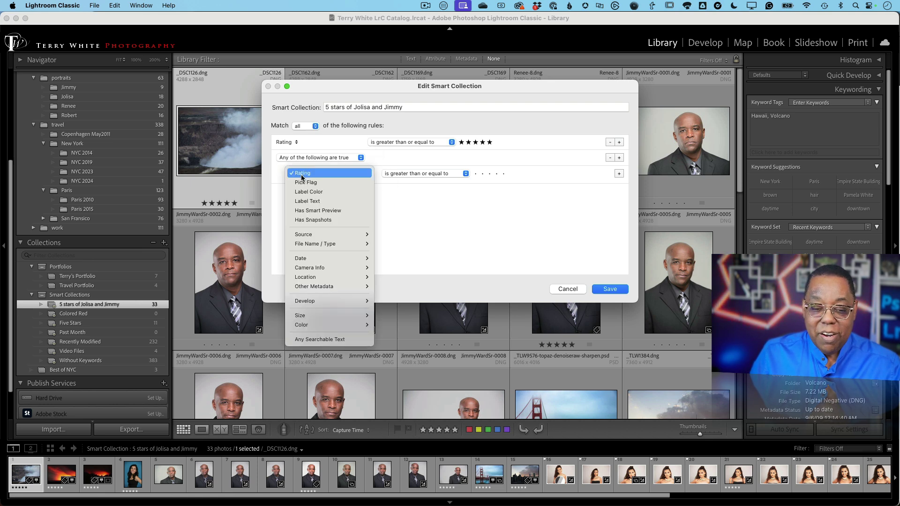
pyautogui.moveTo(314, 244)
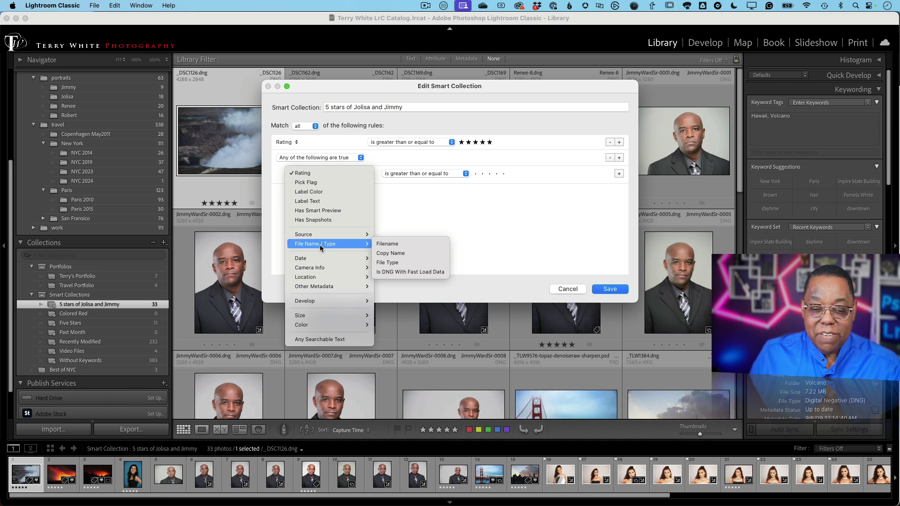
pyautogui.click(386, 245)
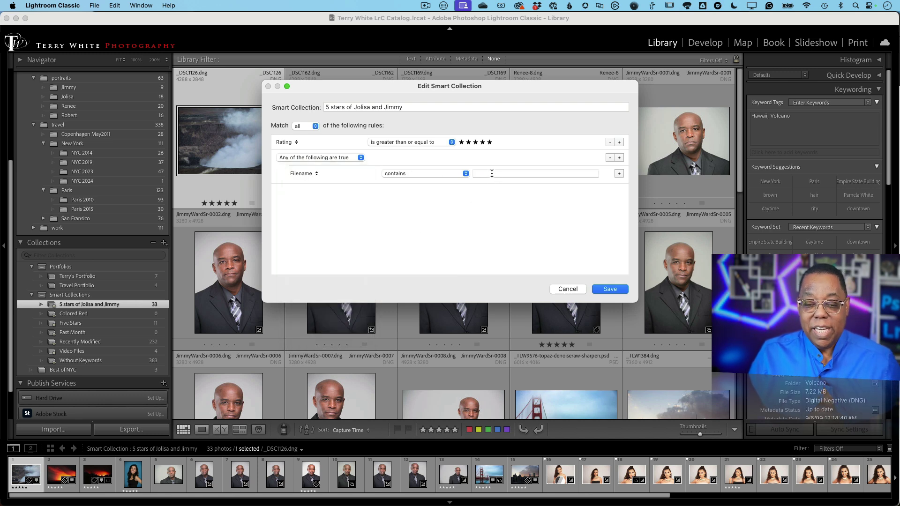
pyautogui.click(492, 174)
pyautogui.write('Jimm')
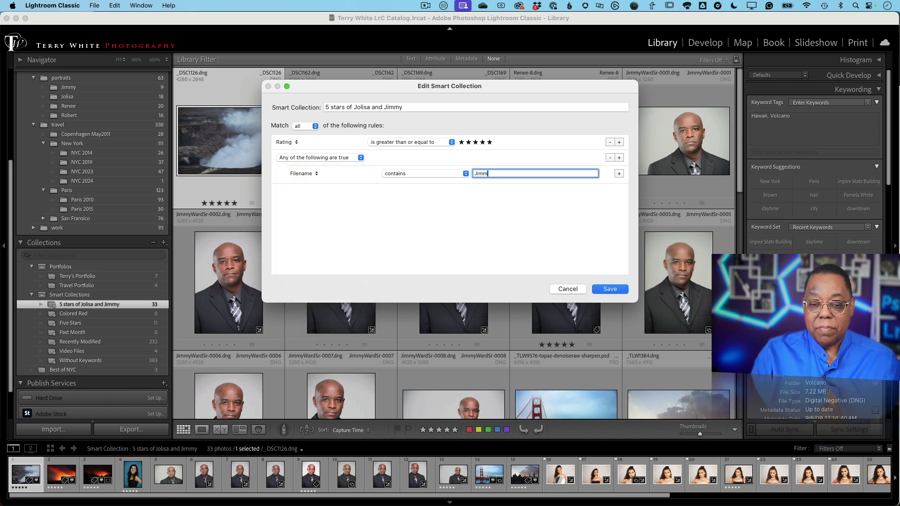
pyautogui.write('y')
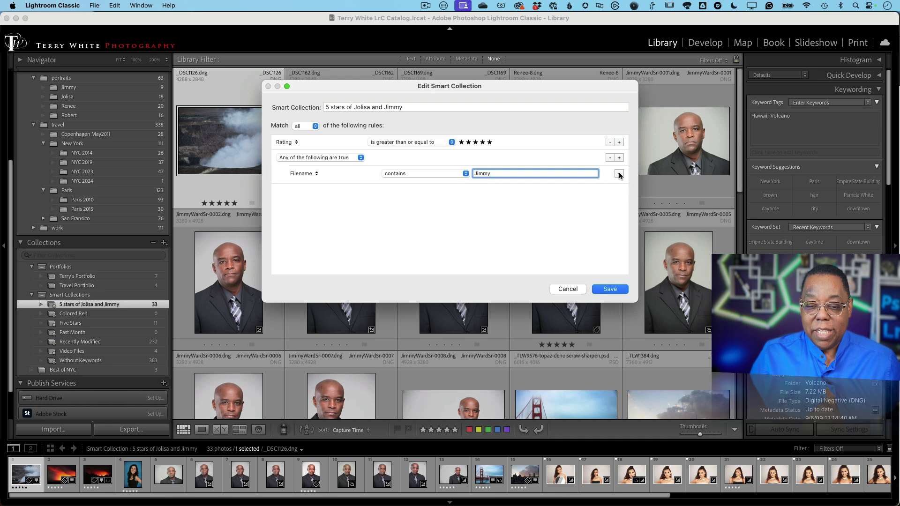
pyautogui.click(618, 174)
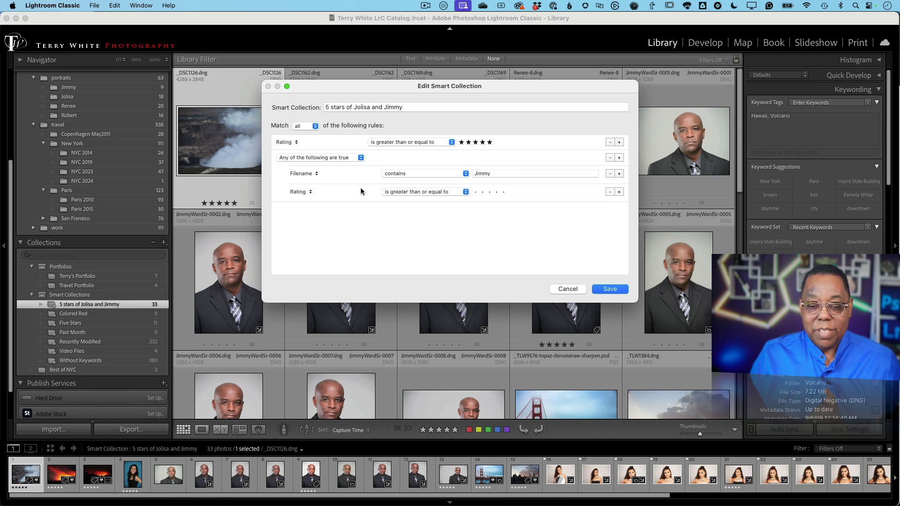
pyautogui.click(304, 193)
pyautogui.moveTo(328, 252)
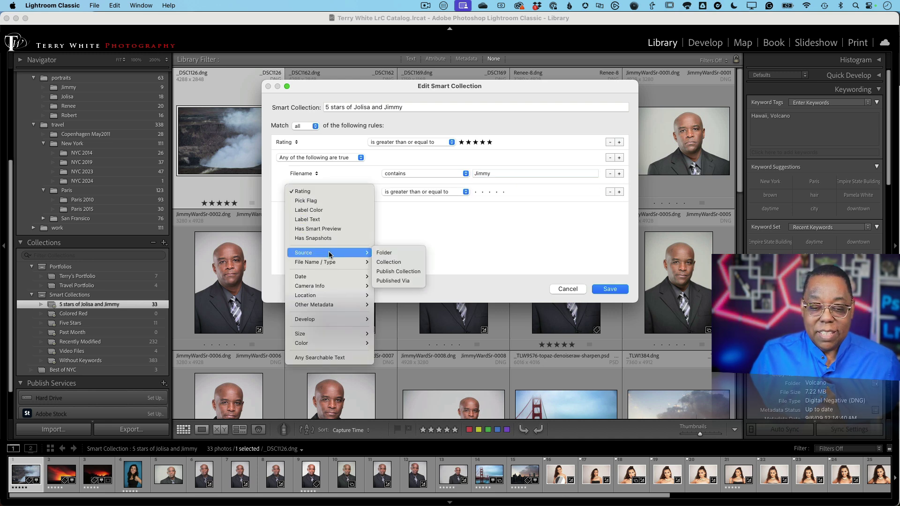
pyautogui.click(384, 260)
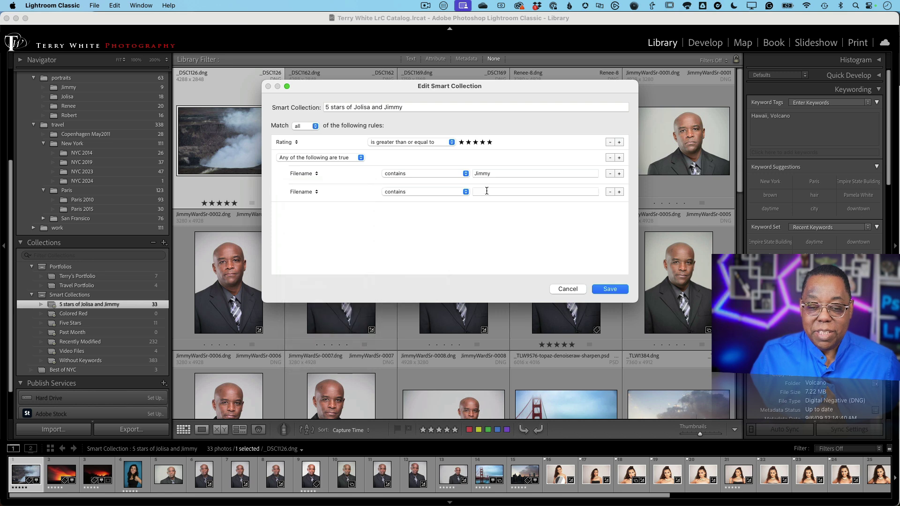
pyautogui.click(486, 192)
pyautogui.write('Jo')
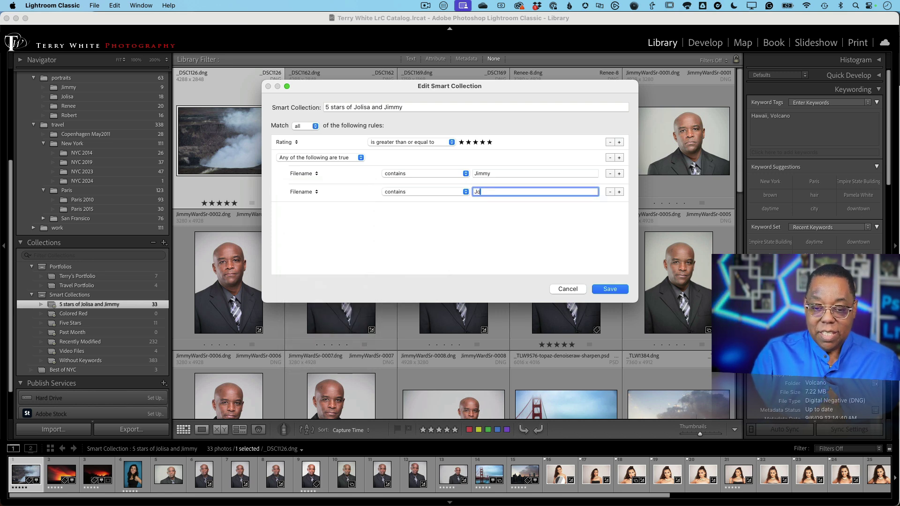
pyautogui.write('lisa')
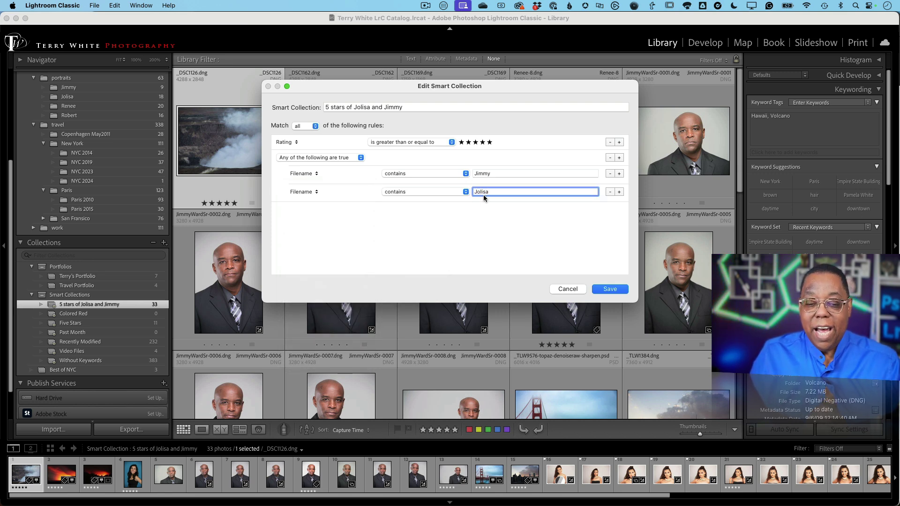
pyautogui.click(349, 202)
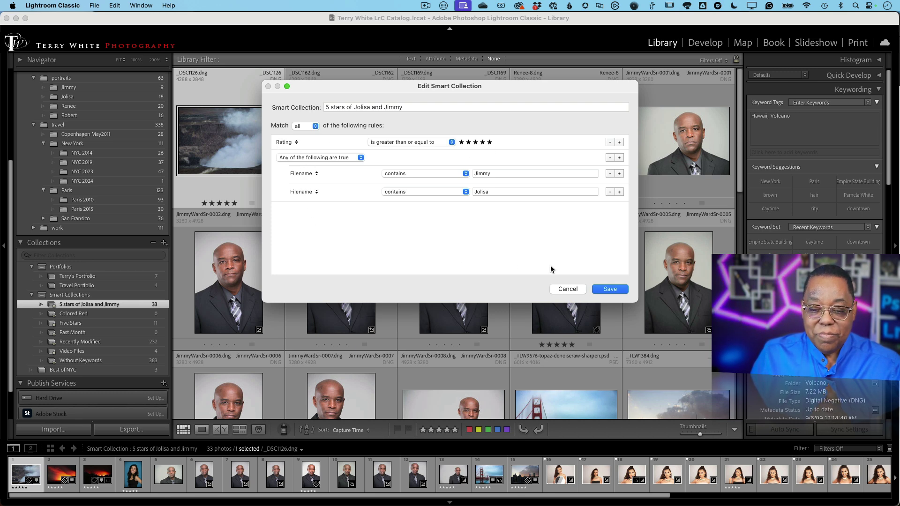
pyautogui.click(609, 289)
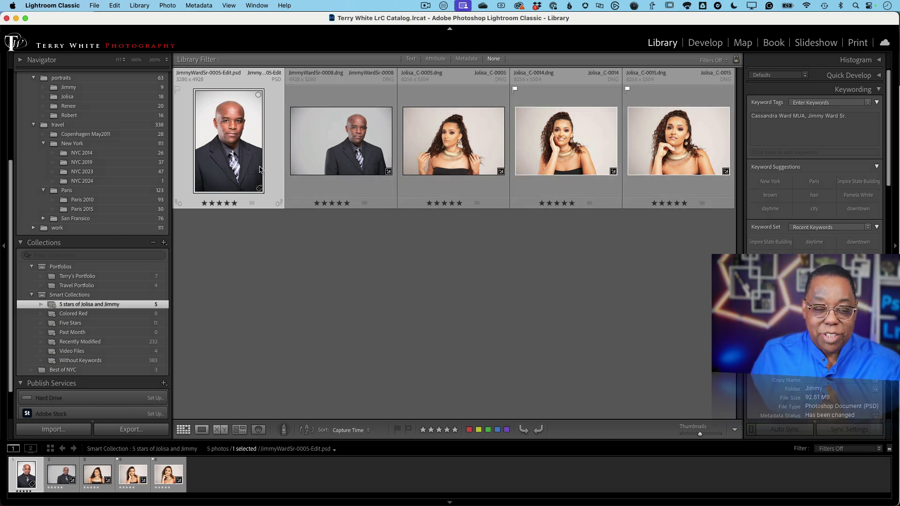
pyautogui.click(84, 91)
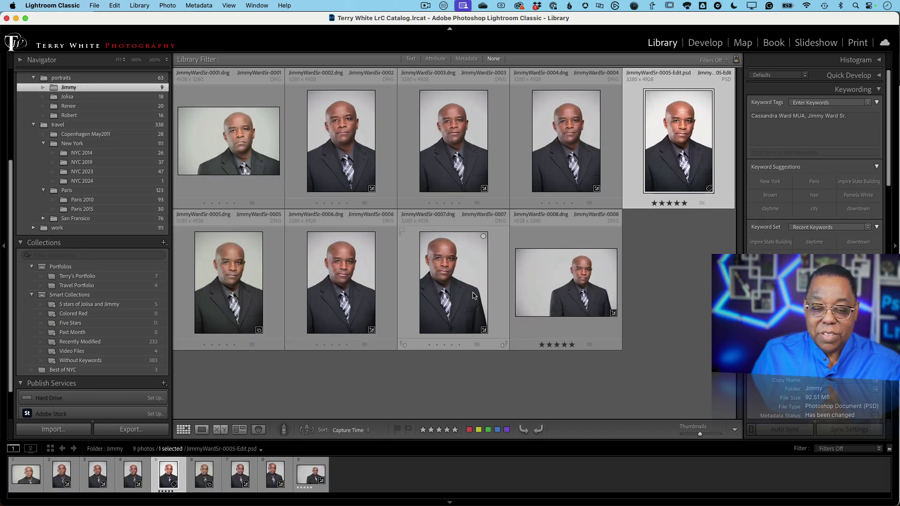
pyautogui.click(341, 291)
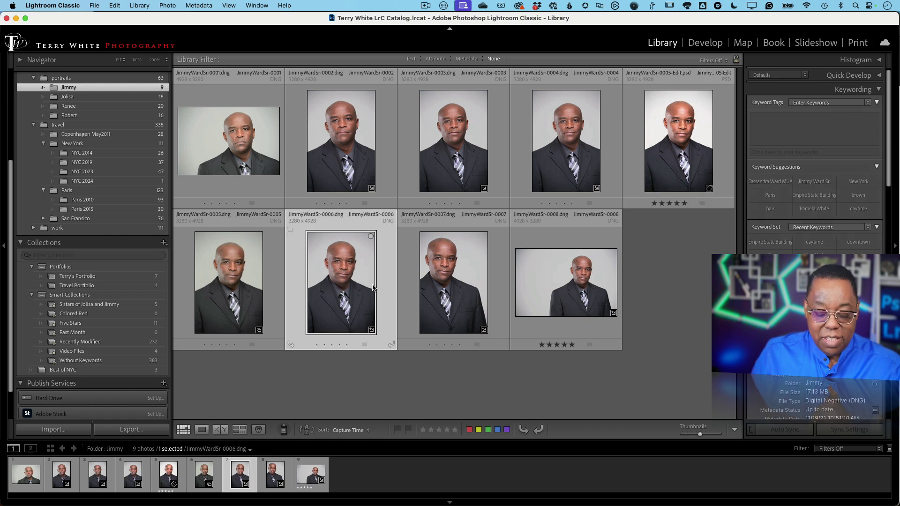
pyautogui.press('5')
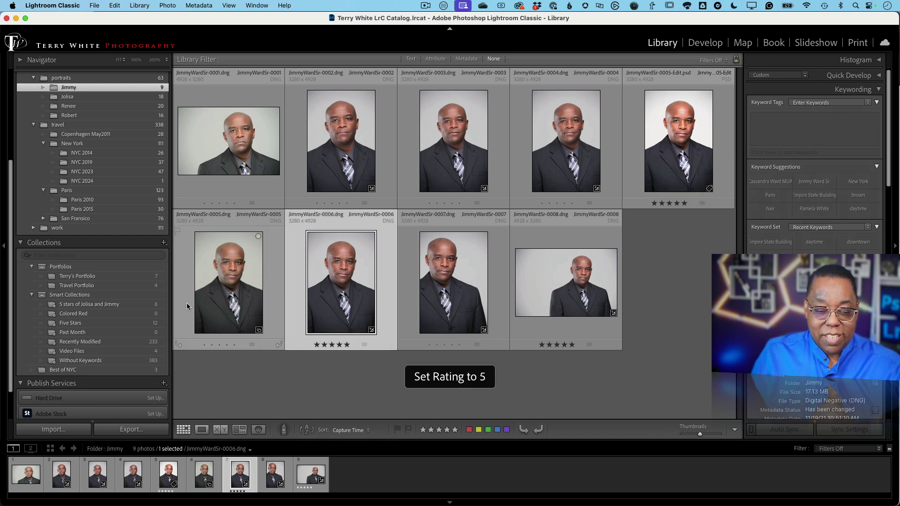
pyautogui.click(115, 305)
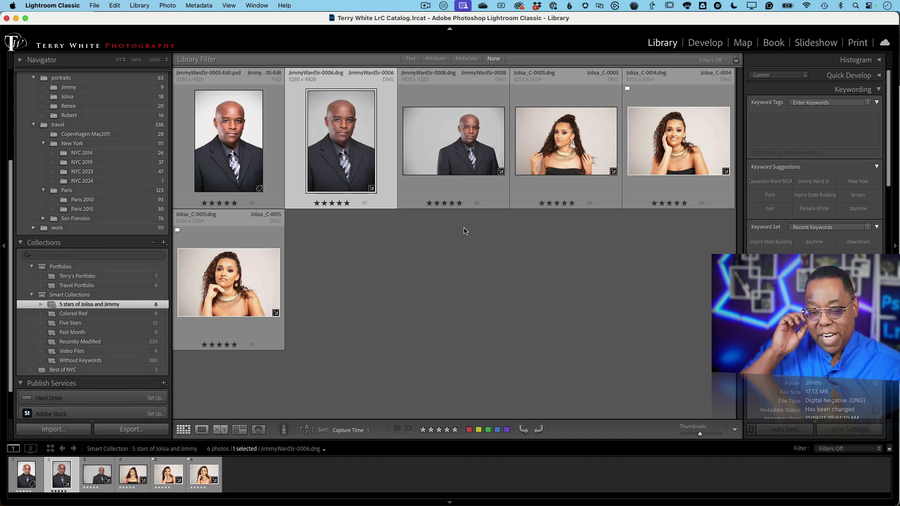
pyautogui.click(564, 204)
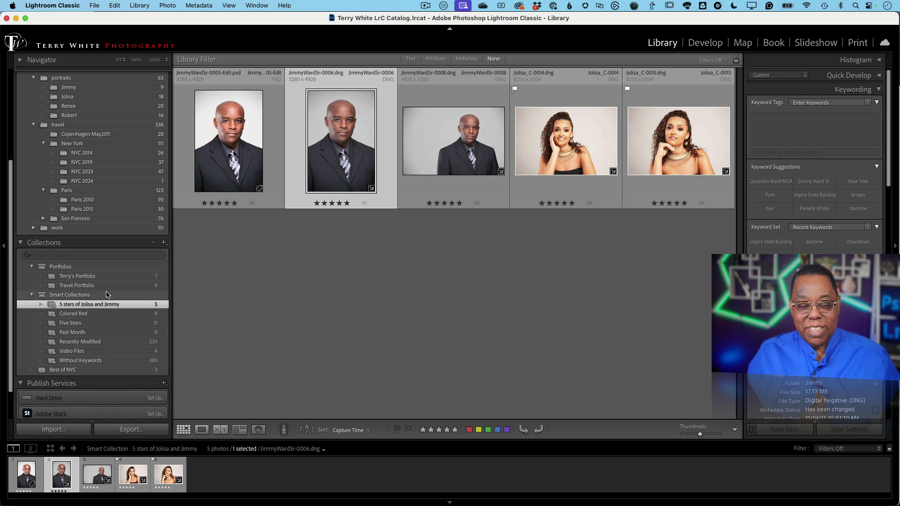
# Step: Reopen the collection's rule editor, keep the group on Any, and add then remove an extra nested group
pyautogui.rightClick(79, 306)
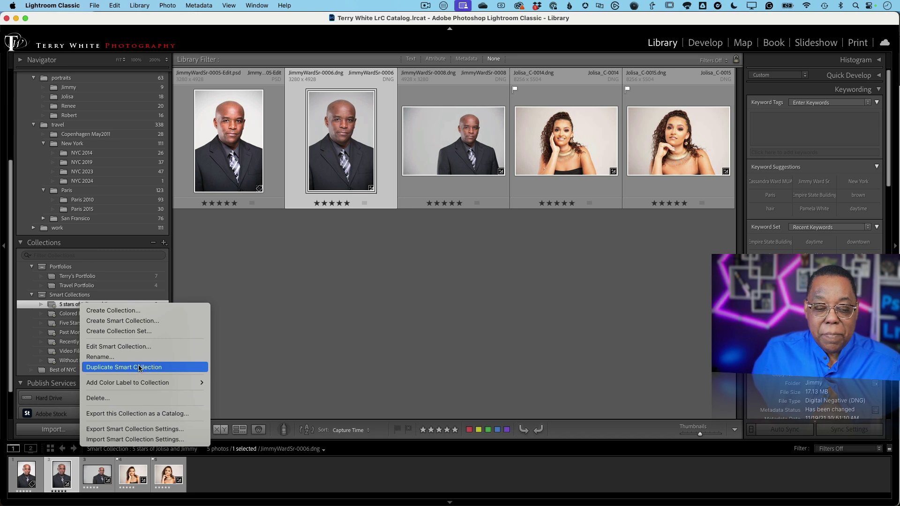
pyautogui.click(144, 349)
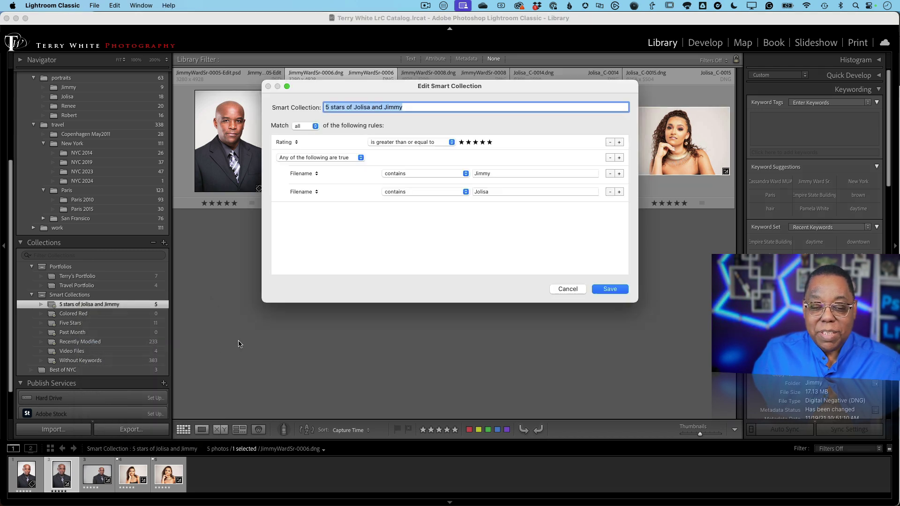
pyautogui.click(336, 160)
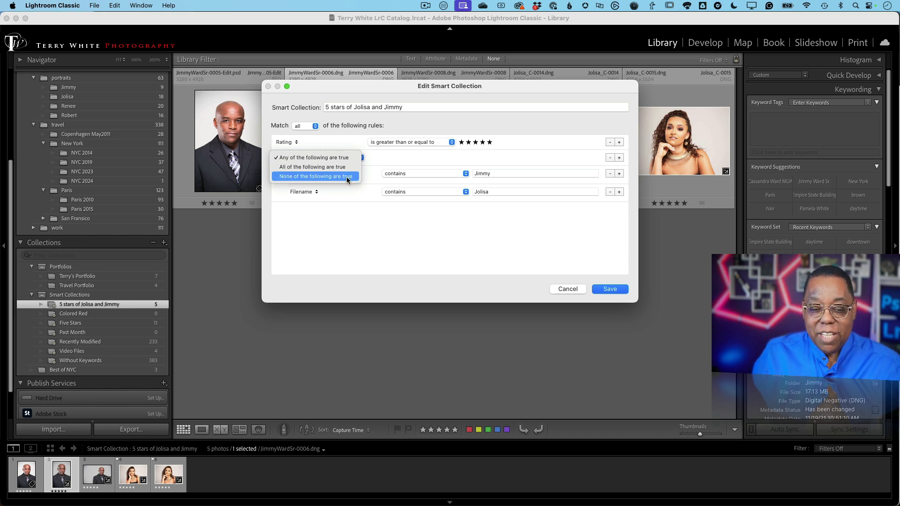
pyautogui.click(345, 158)
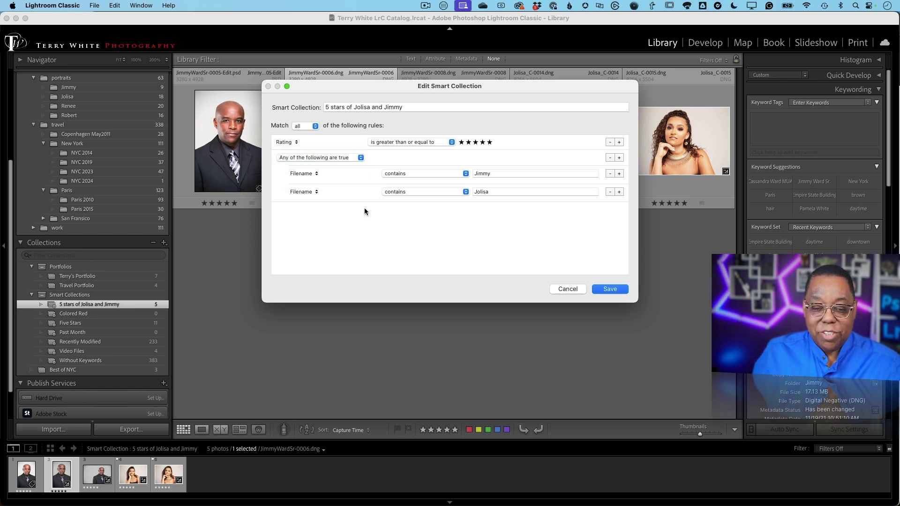
pyautogui.keyDown('alt'); pyautogui.click(619, 193); pyautogui.keyUp('alt')
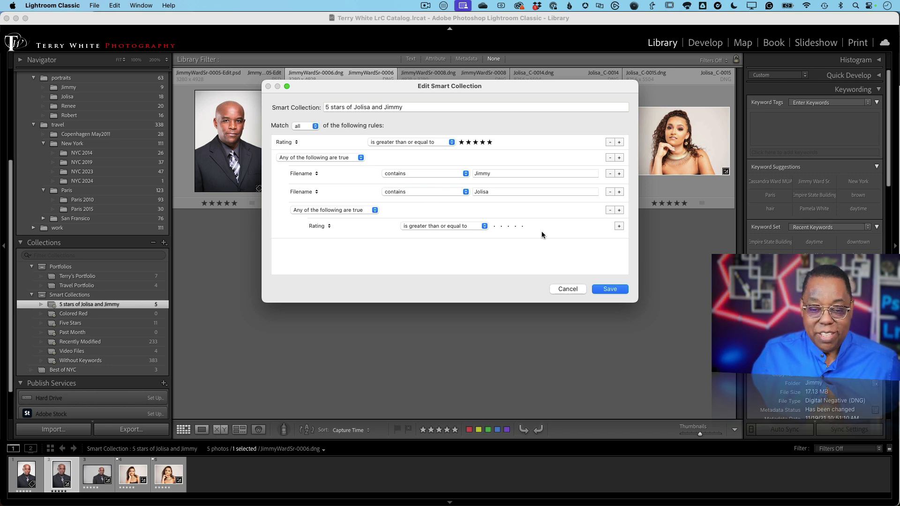
pyautogui.click(609, 211)
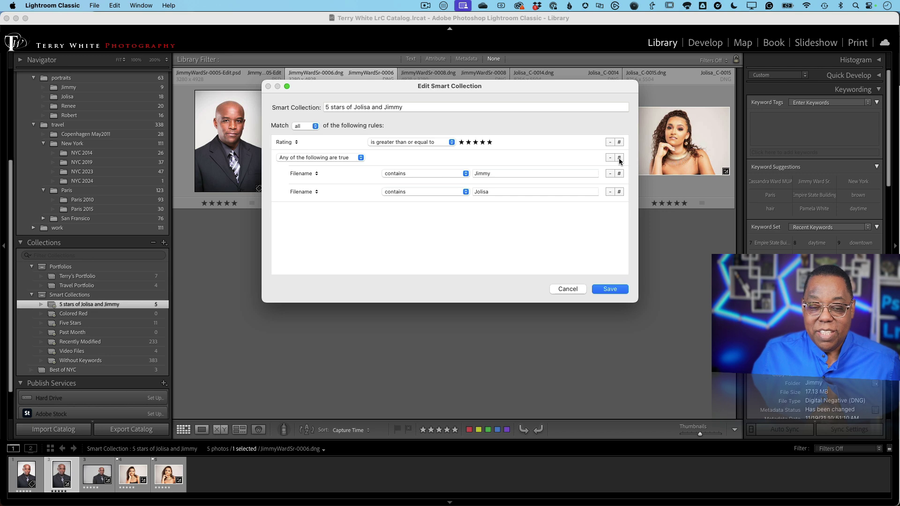
pyautogui.keyDown('alt'); pyautogui.click(619, 146); pyautogui.keyUp('alt')
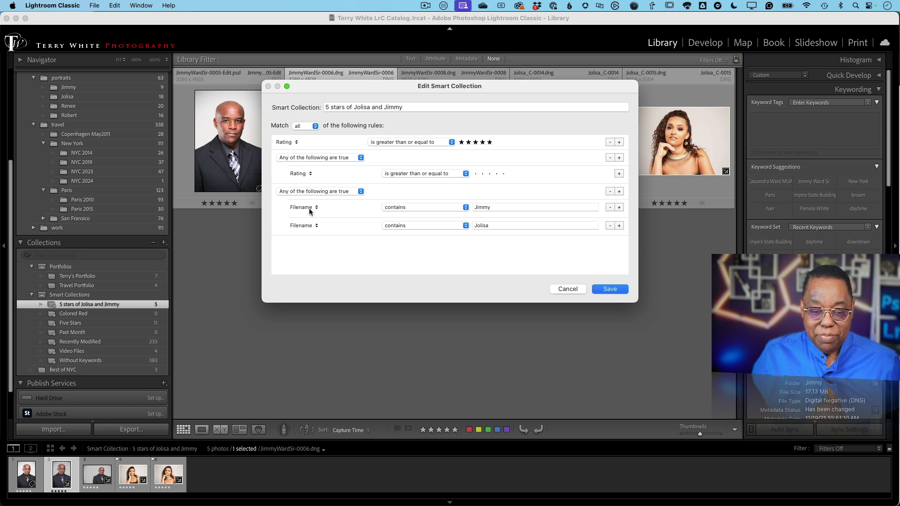
pyautogui.click(609, 157)
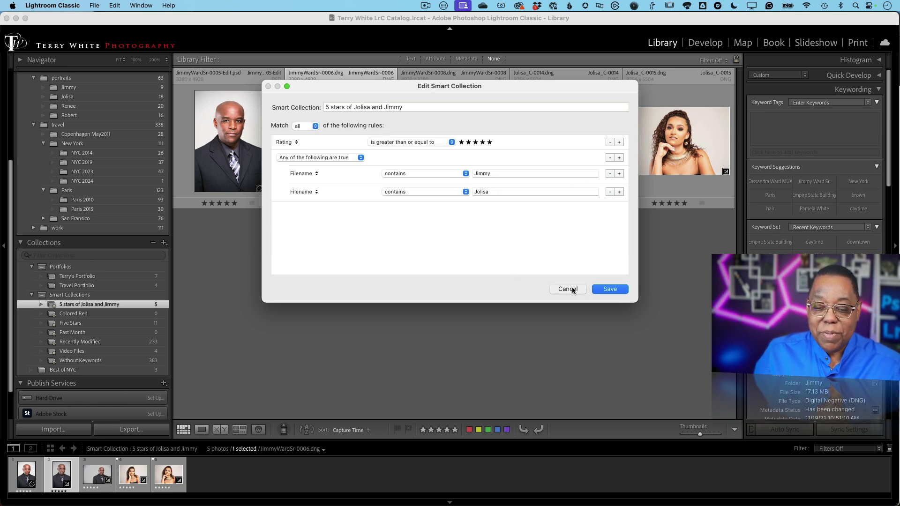